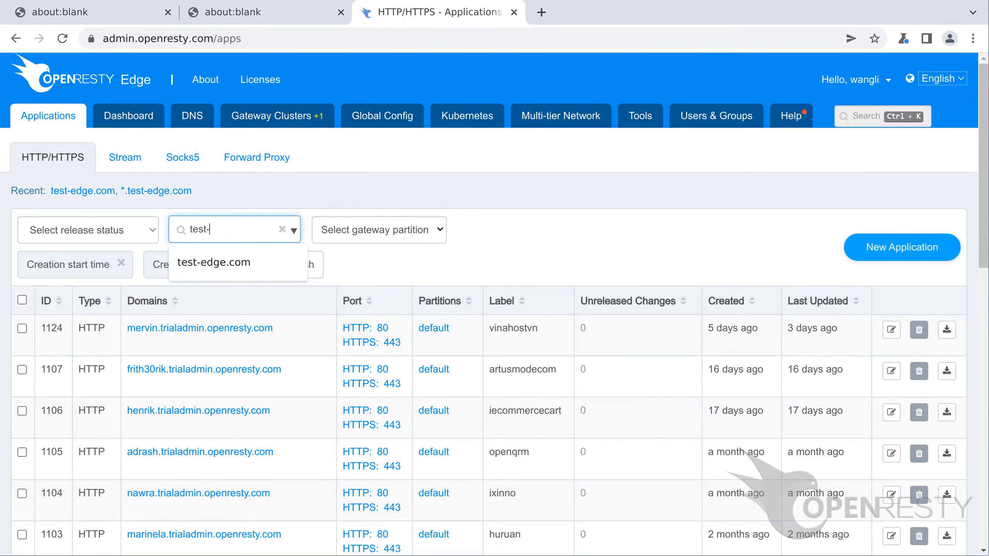
Search the HTTP/HTTPS applications for test-edge.com and open that application's Dynamic Metrics.
key("Return")
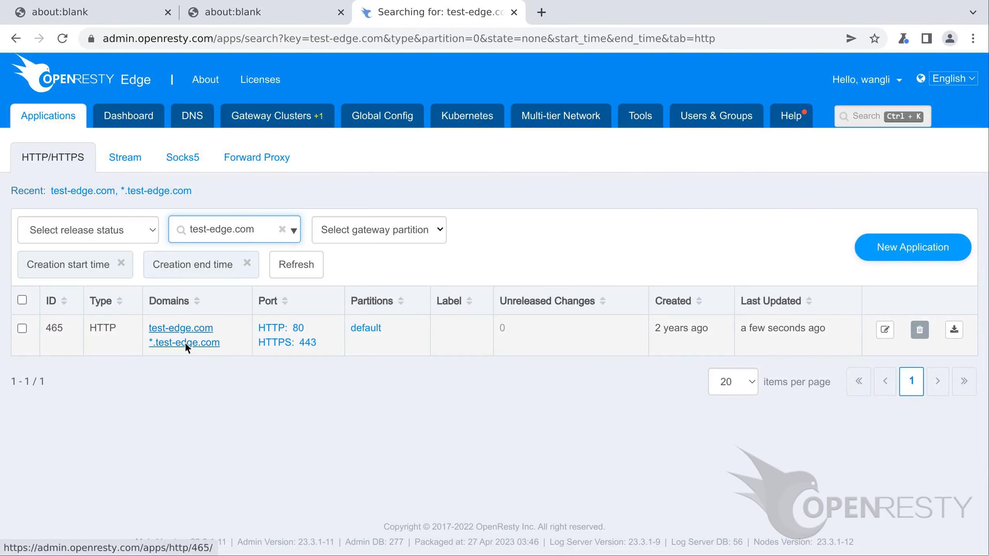
left_click(184, 342)
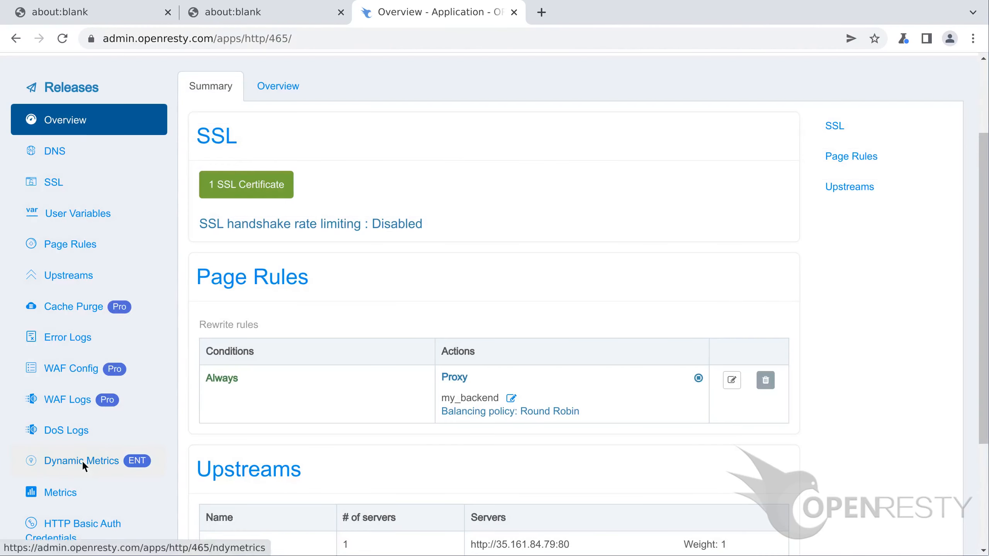
left_click(82, 460)
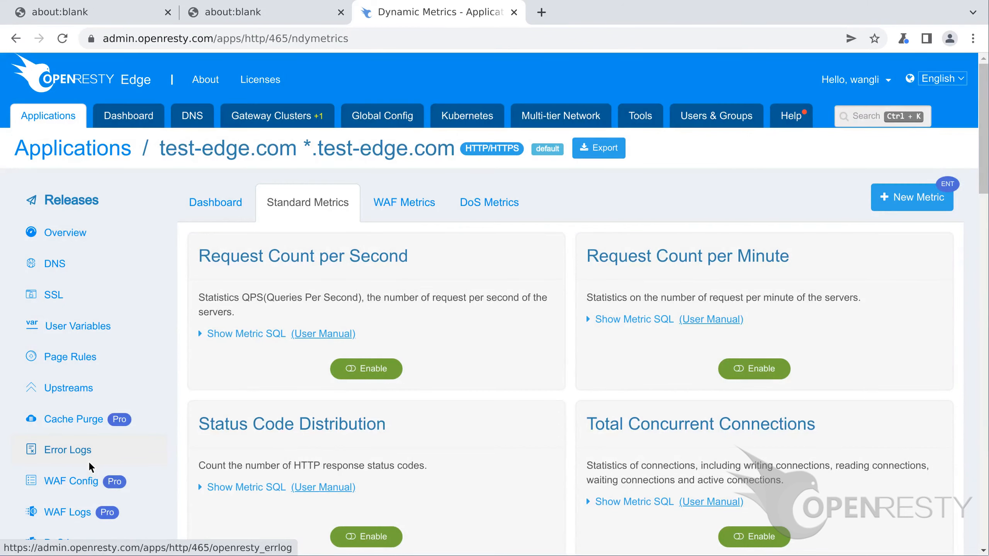
Review the user manual entry and the metric SQL for the standard metric Top 10 URIs by Request Counts.
scroll(89, 466, "down", 10)
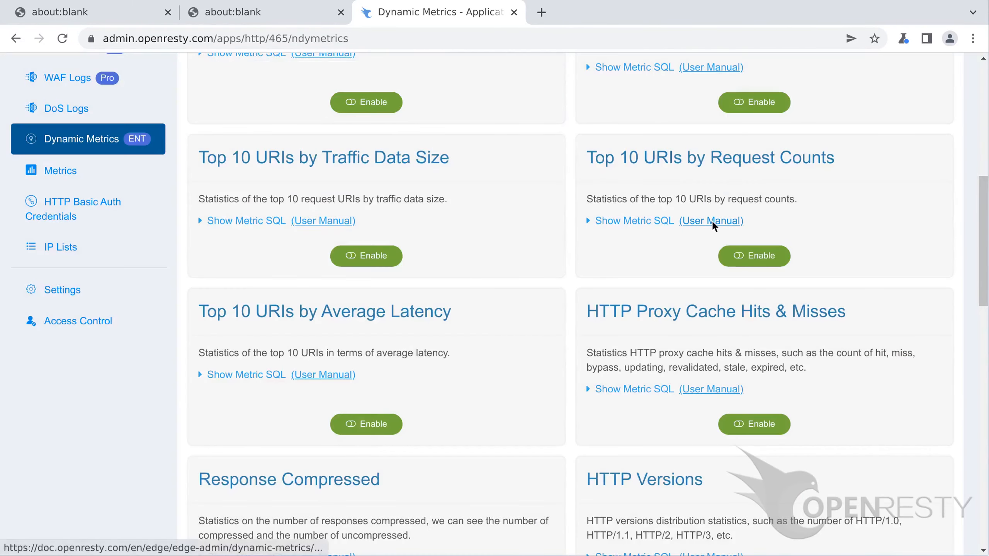
left_click(711, 221)
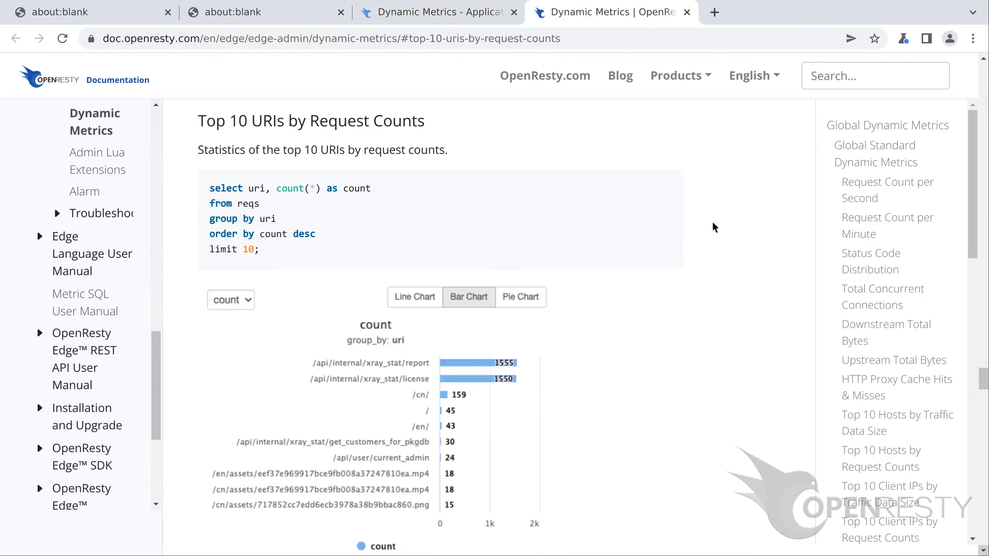
key("ctrl+shift+Tab")
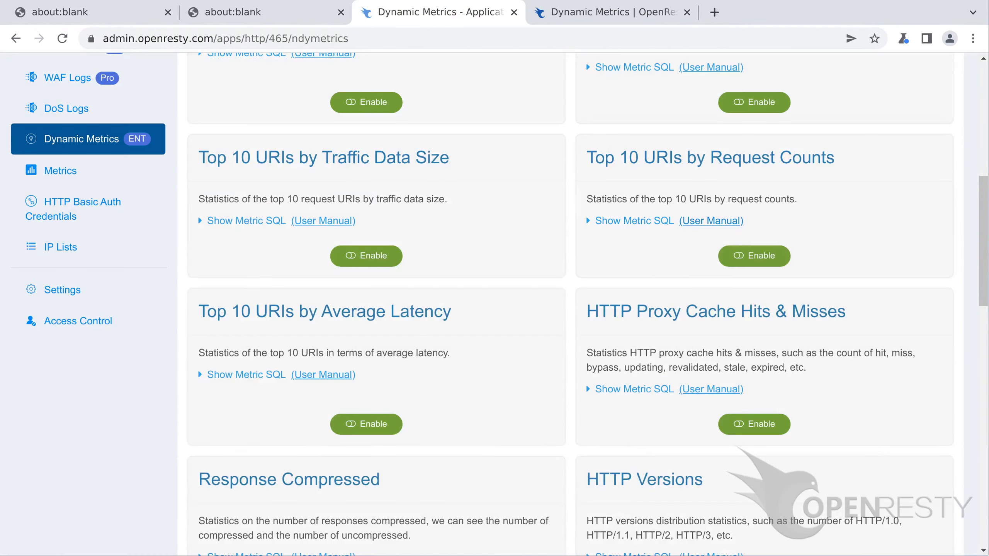
left_click(631, 222)
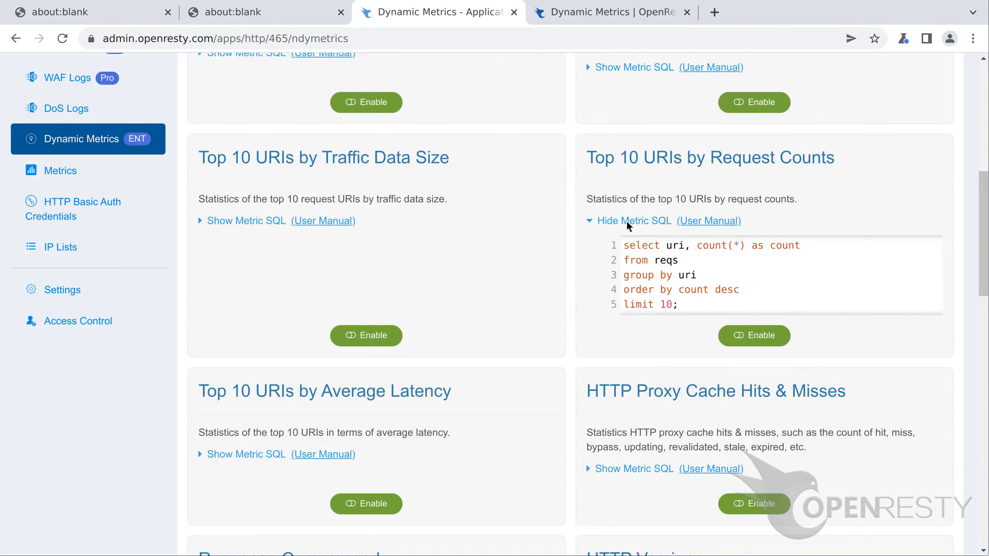
left_click(627, 222)
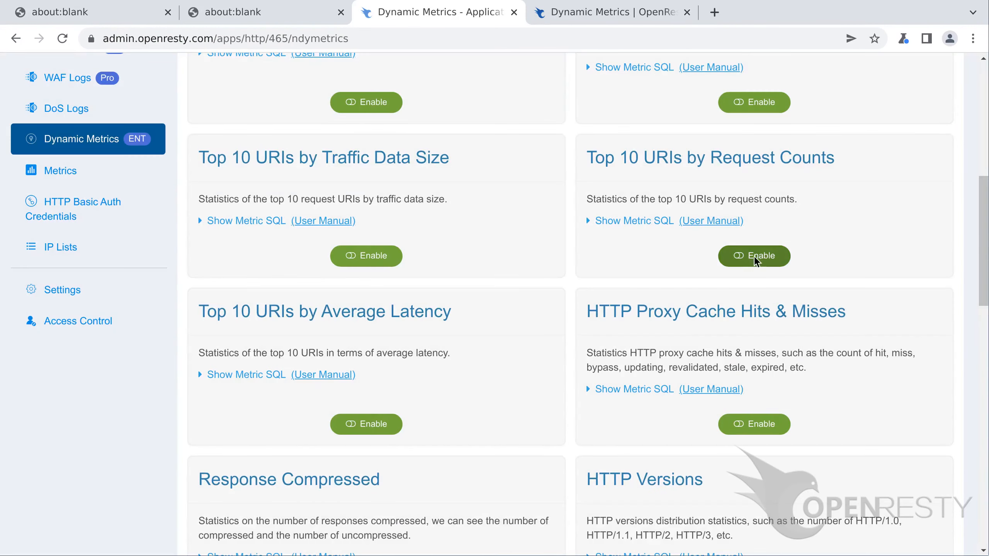
Enable the Top 10 URIs by Request Counts metric and set its report interval to 10 seconds from its chart.
left_click(756, 261)
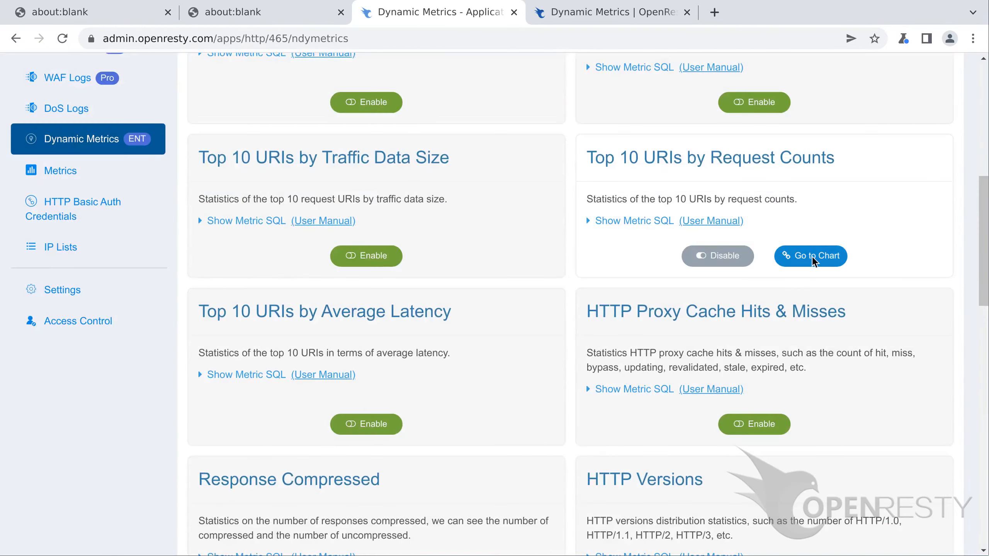
left_click(814, 257)
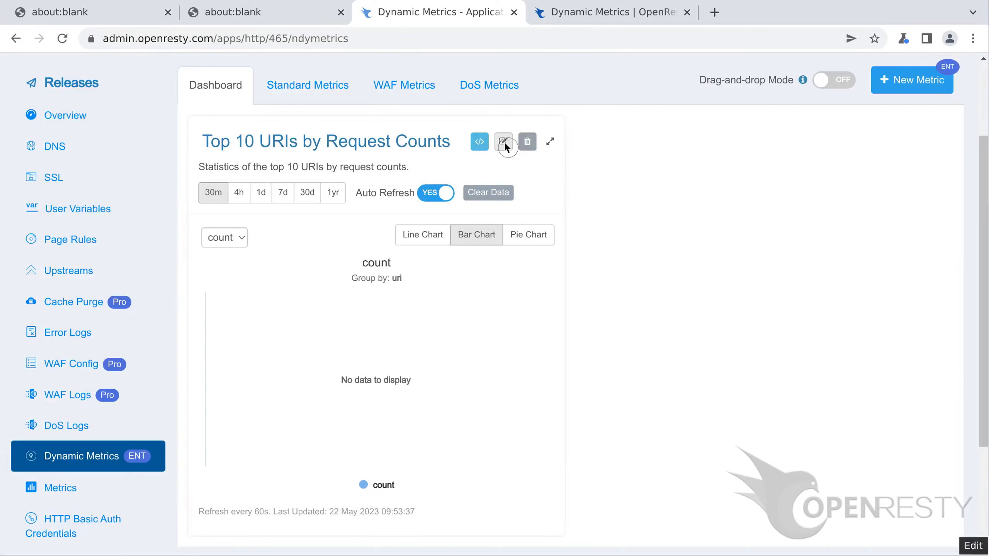
left_click(503, 141)
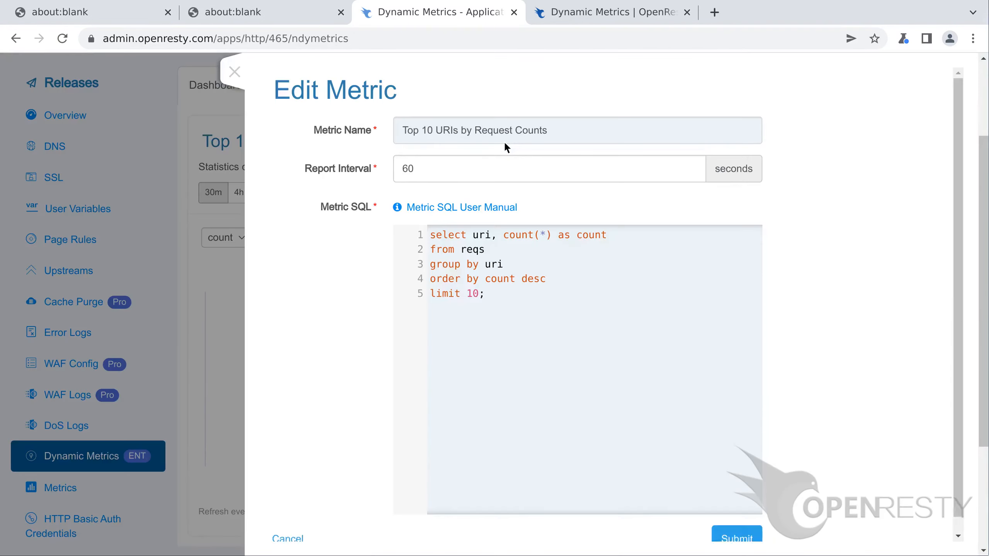
type("10")
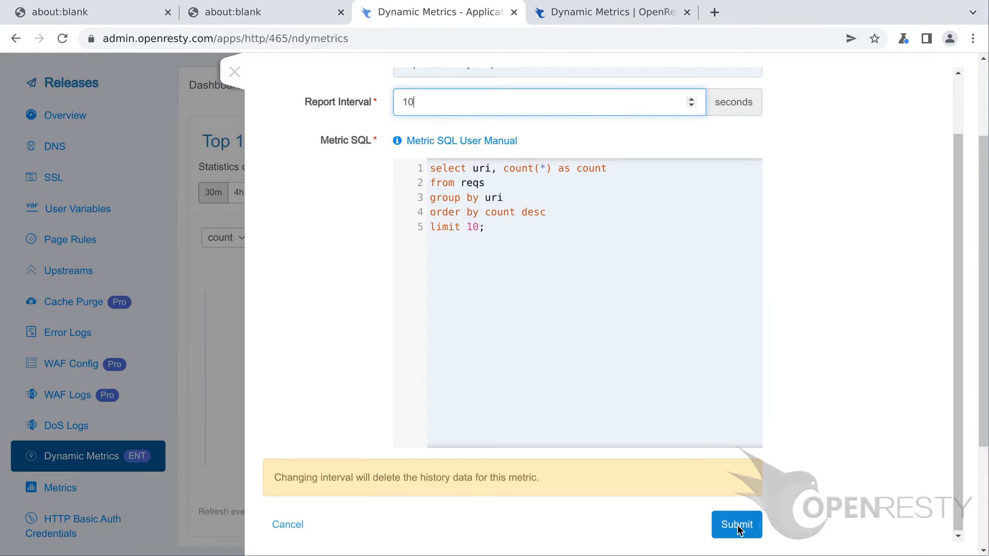
left_click(737, 526)
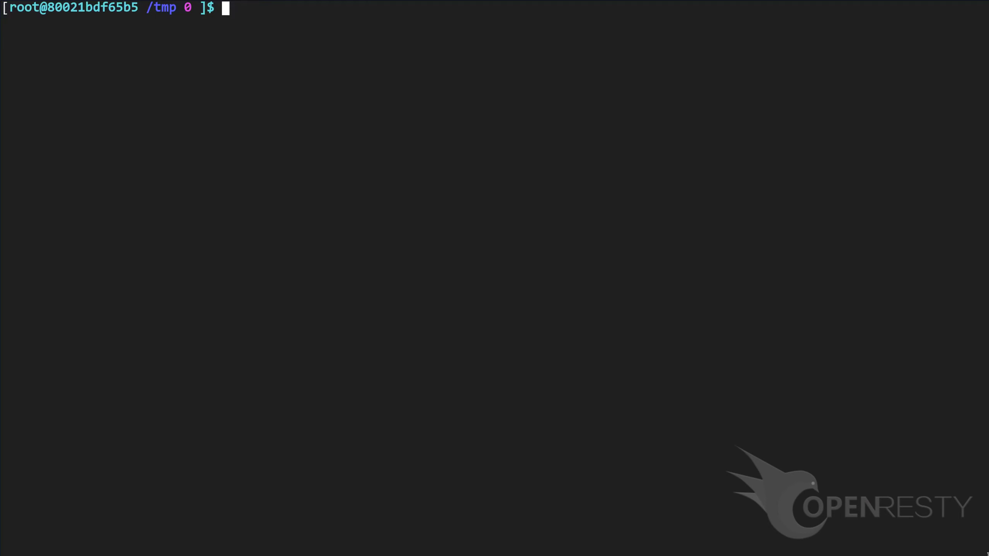
type("wrk -d 1s http:")
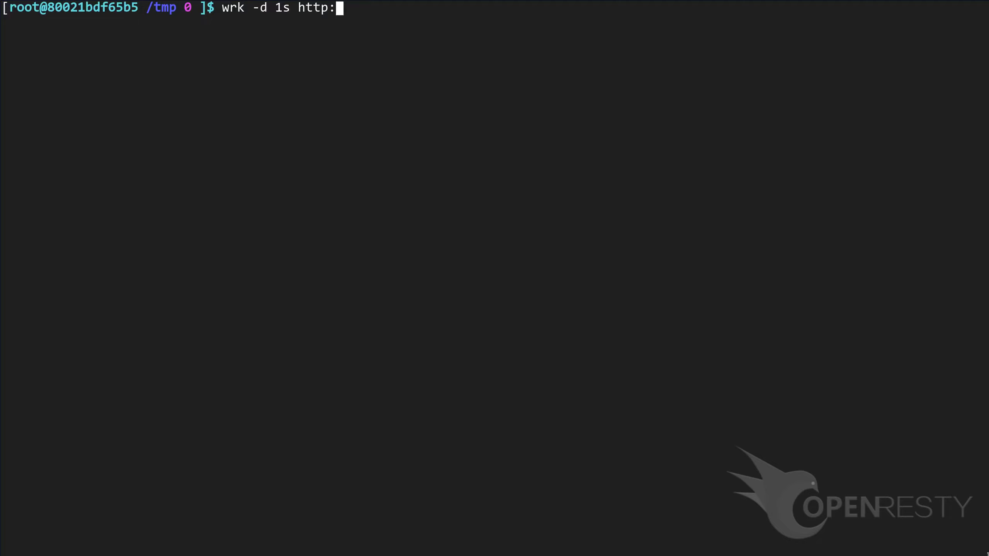
type("//test-edge.com/test1")
key("Return")
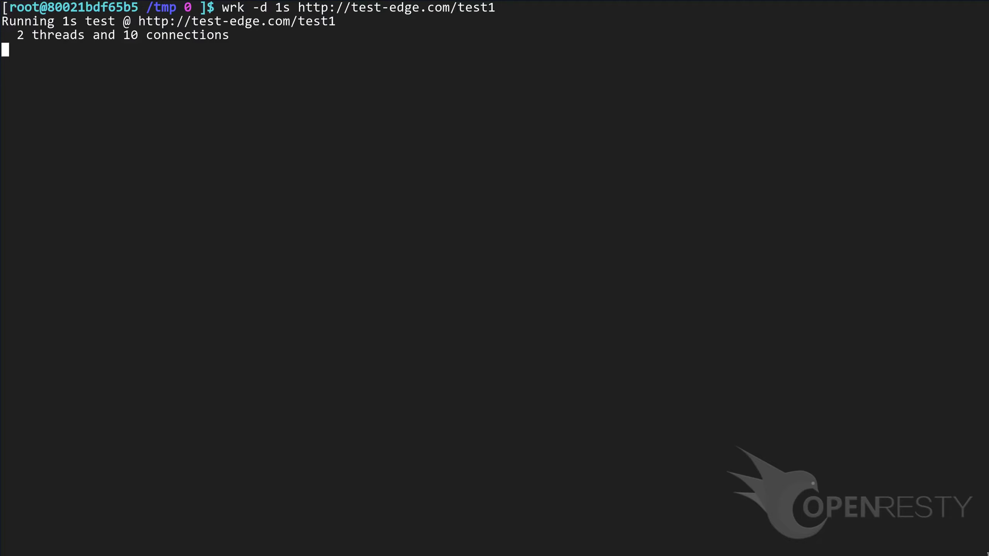
type("wrk -d 1s http:")
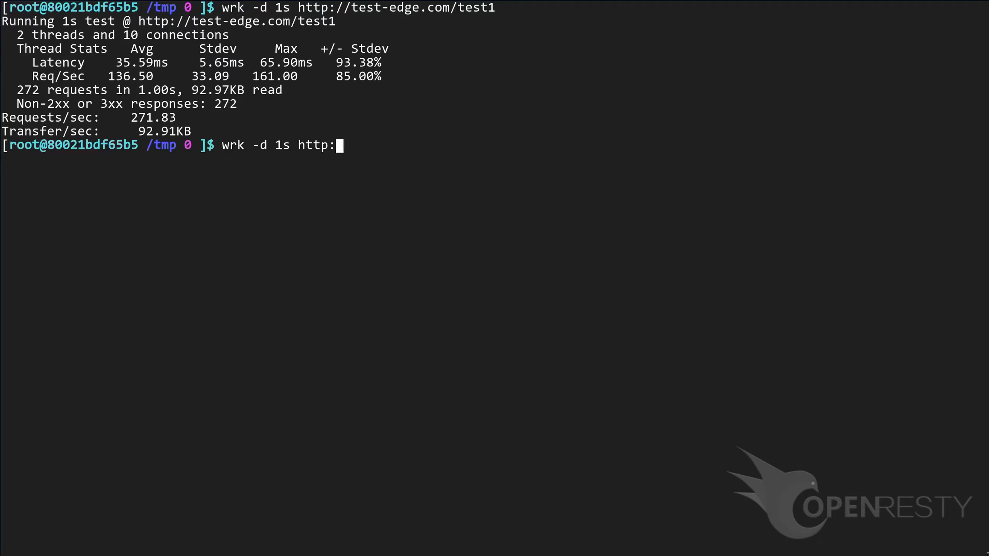
type("//test-edge.com/test2")
key("Return")
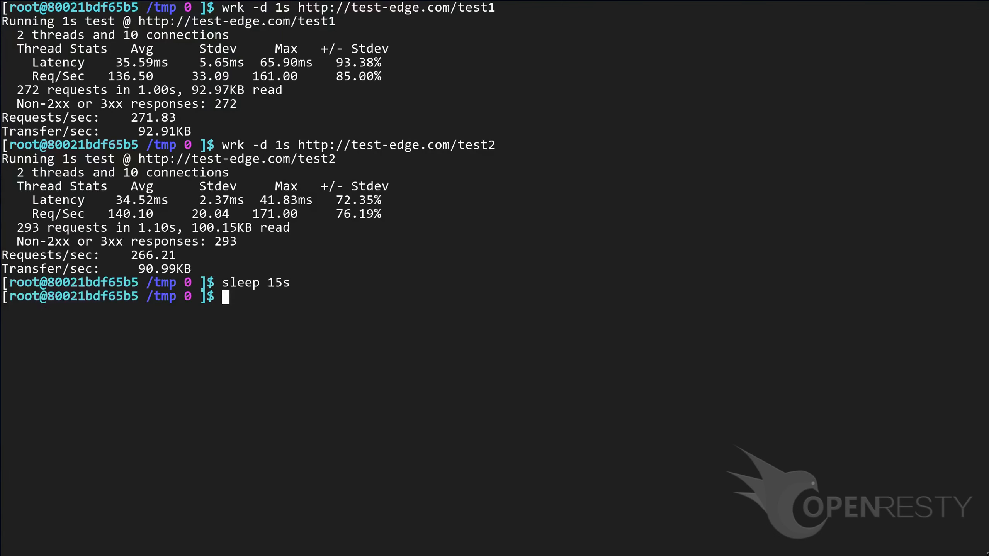
type("wrk -d 1s http://test-edge.com/test1")
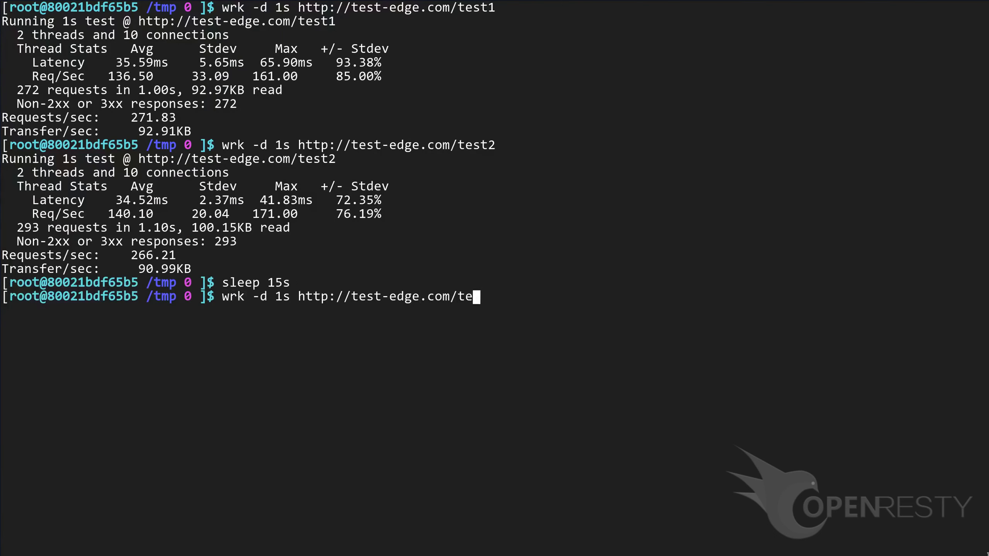
key("Return")
type("wrk -d ")
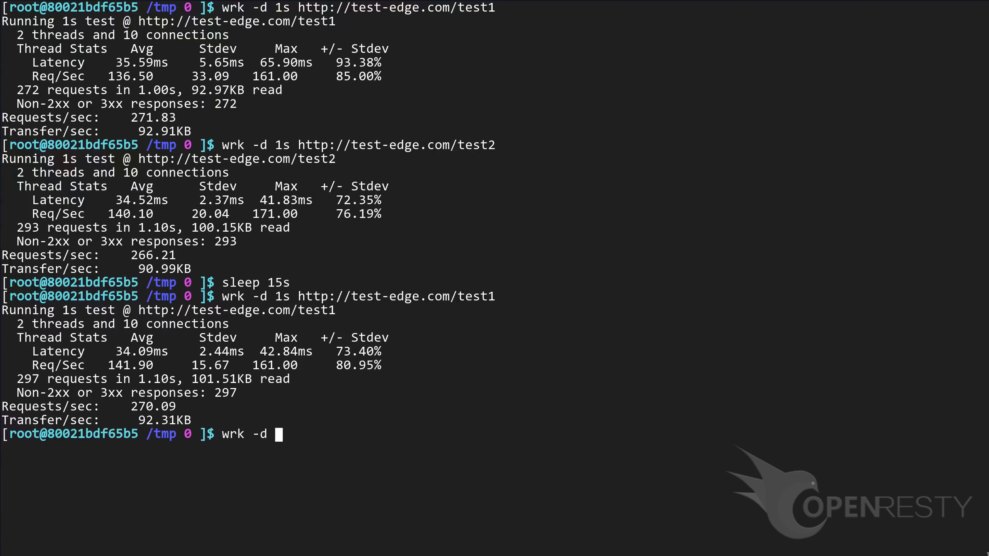
type("1s http://test-edge.com/test2")
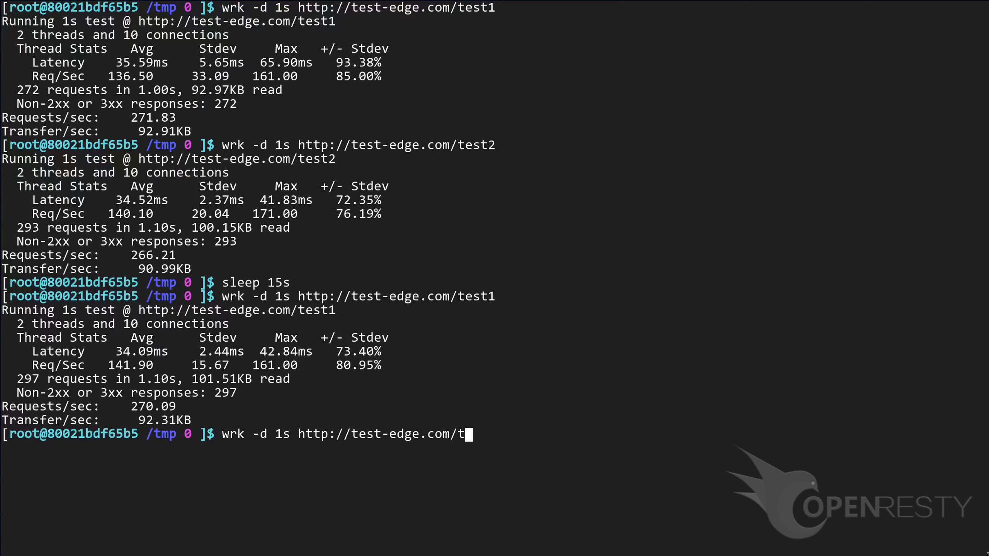
key("Return")
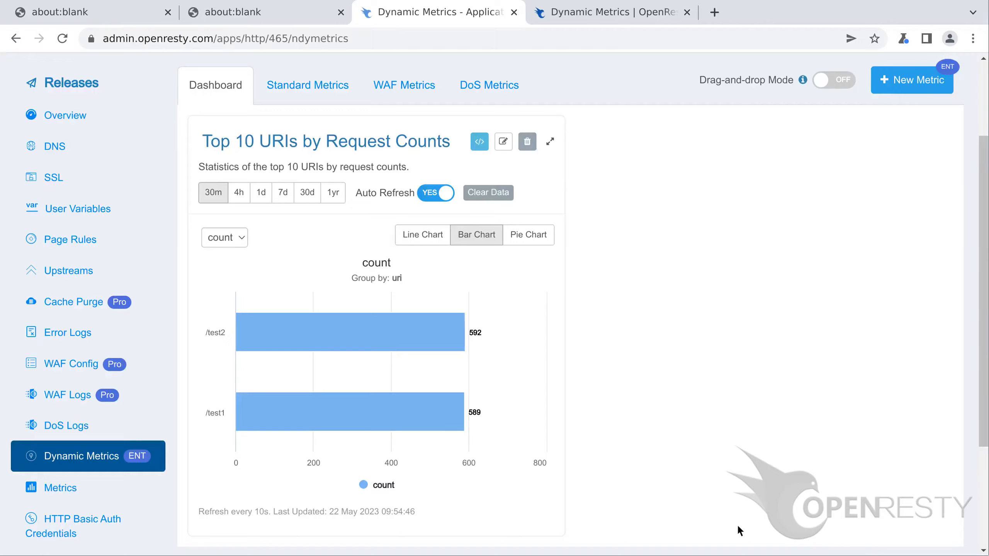
Back in the browser, view the Top 10 URIs by Request Counts data as a pie chart and as a line chart.
scroll(738, 524, "down", 3)
scroll(737, 523, "up", 1)
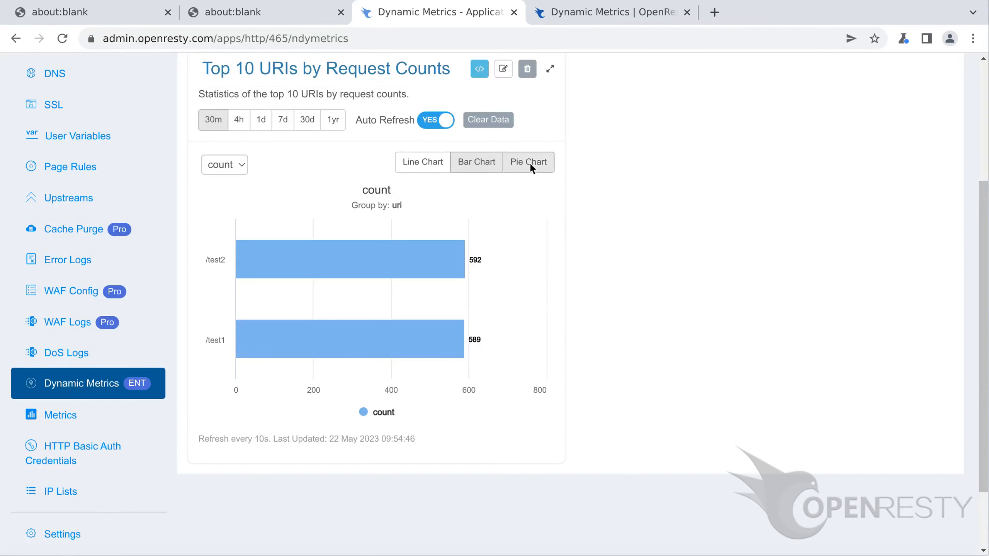
left_click(529, 164)
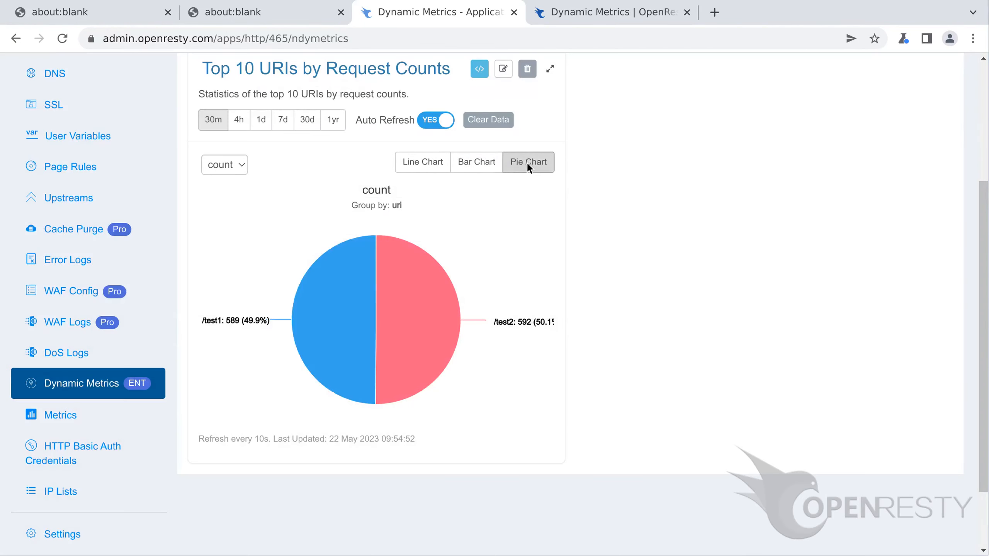
left_click(423, 162)
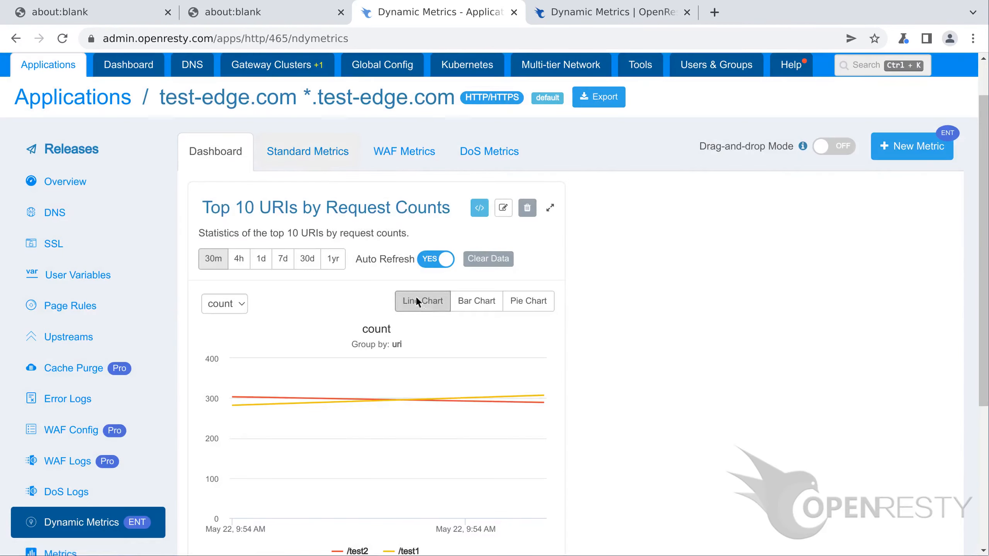
Disable the Top 10 URIs by Request Counts standard metric and check the application's metrics dashboard.
left_click(308, 152)
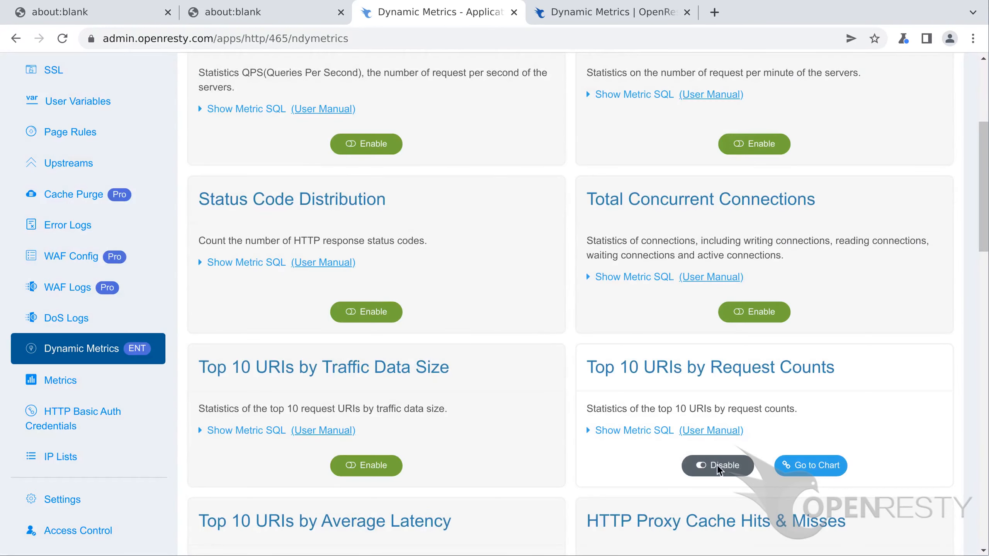
left_click(718, 466)
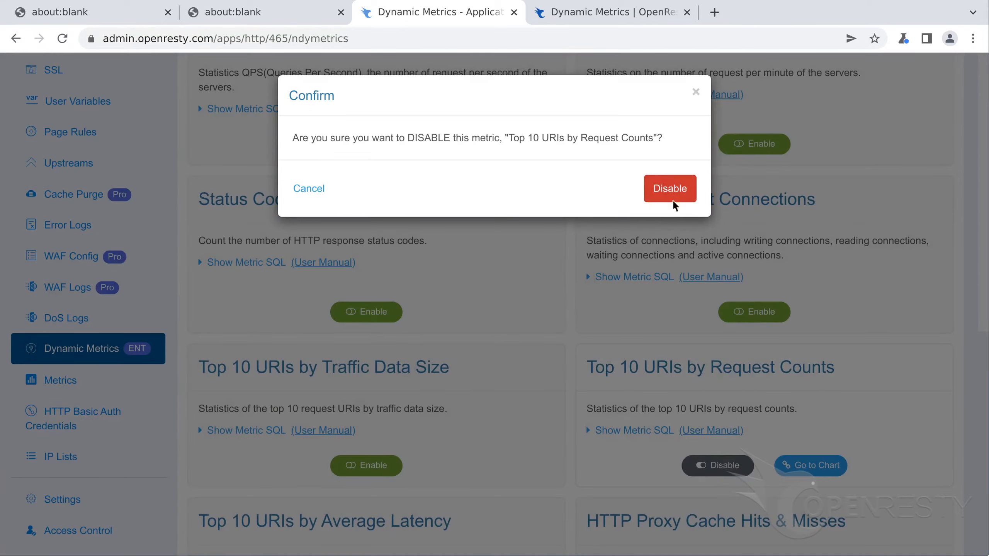
left_click(671, 188)
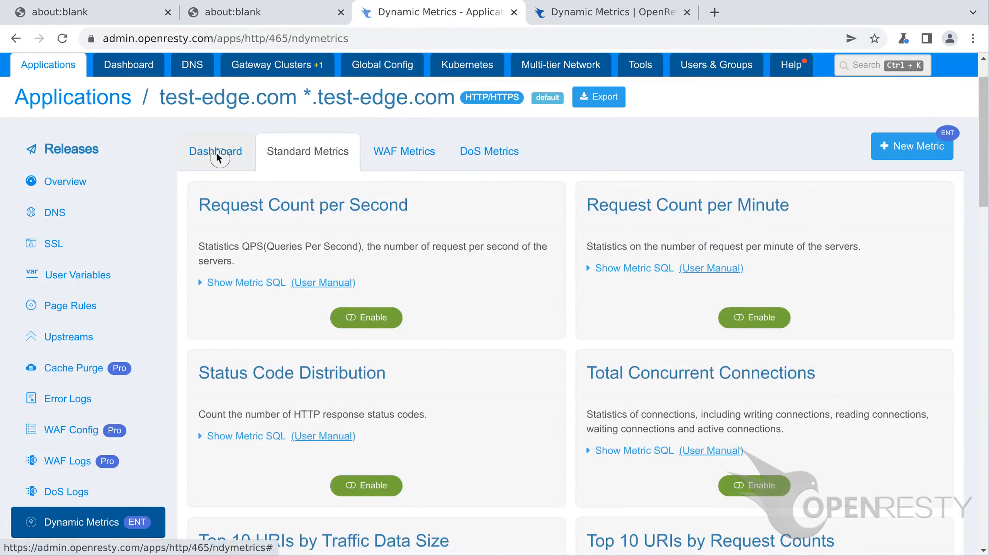
left_click(216, 151)
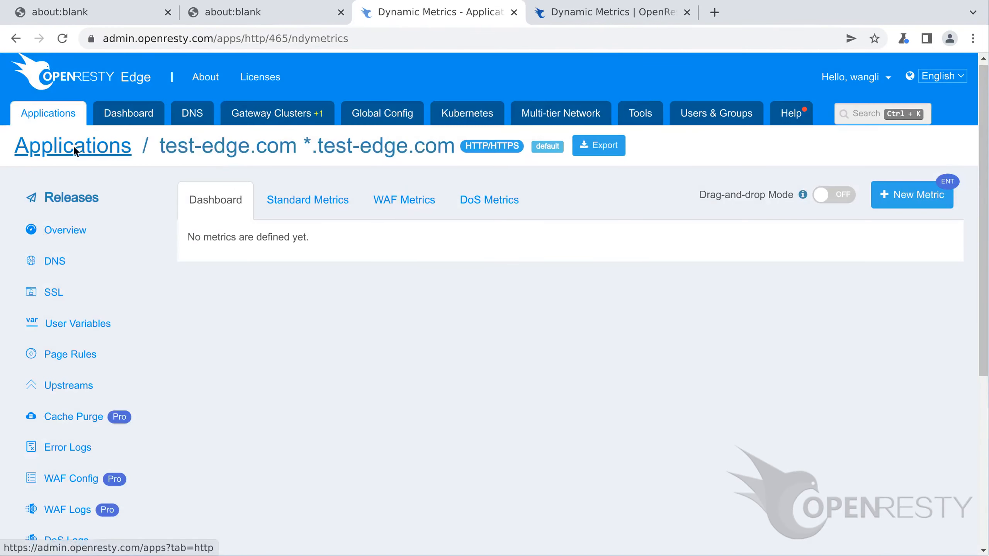
Search the applications list for openresty.org and open the Dynamic Metrics of the openresty.org *.openresty.org application.
left_click(73, 145)
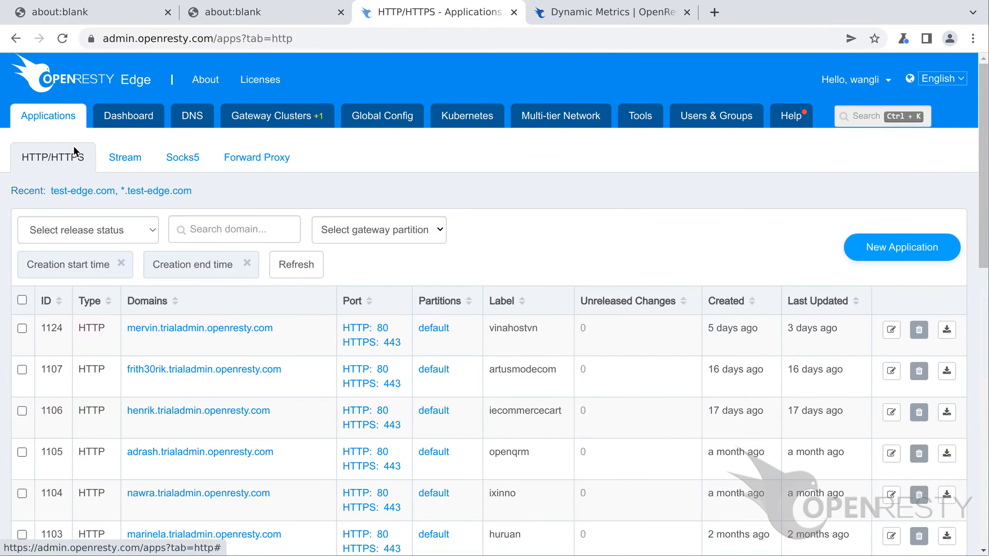
type("ope")
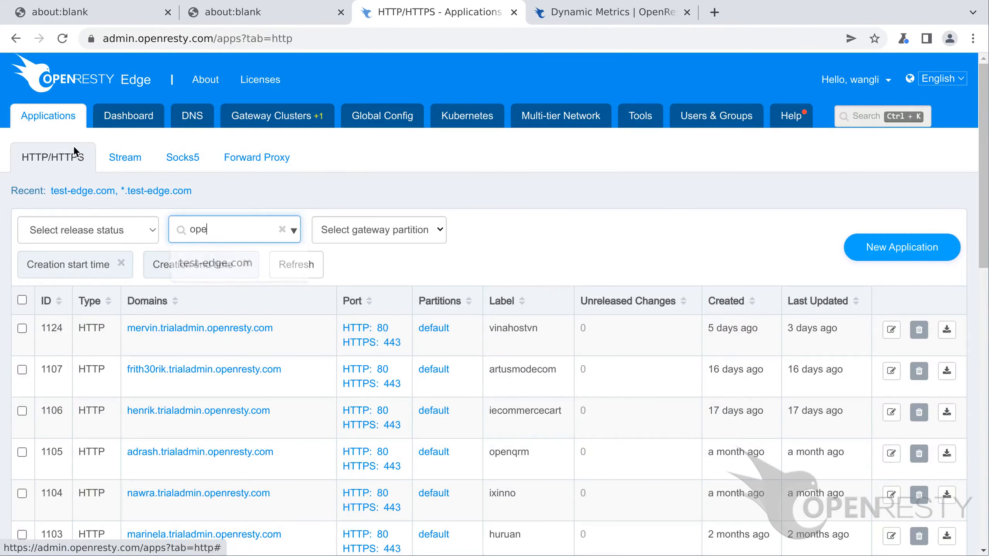
type("nresty.org")
key("Return")
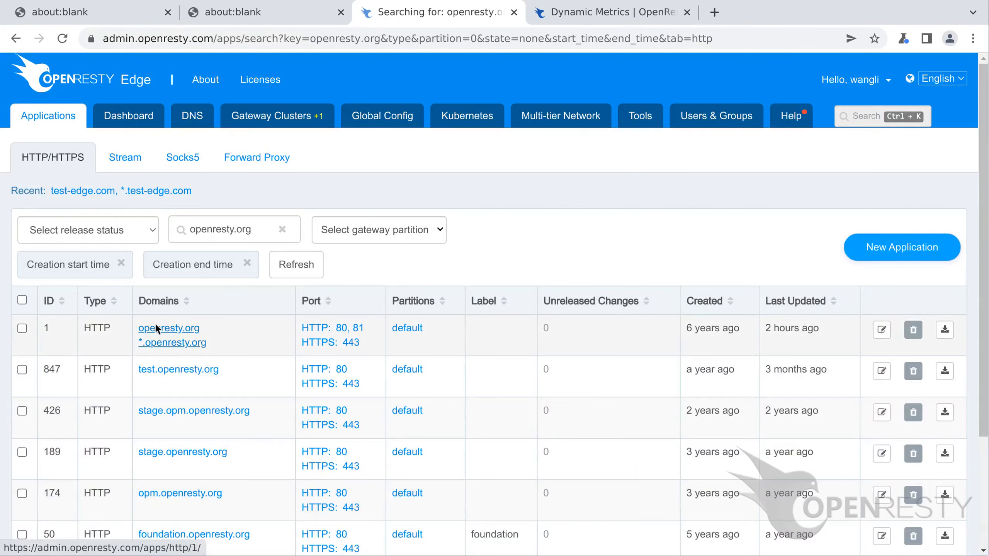
left_click(156, 328)
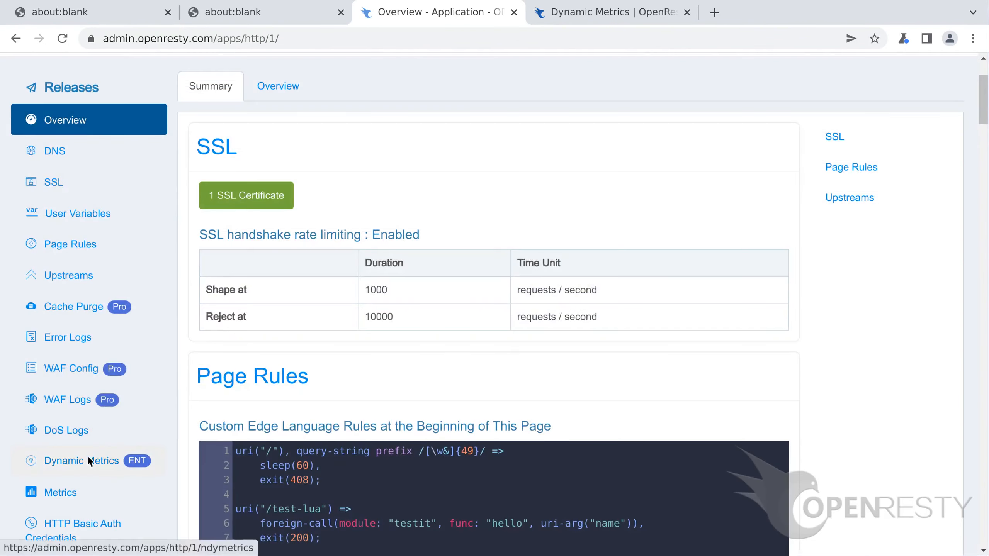
left_click(87, 455)
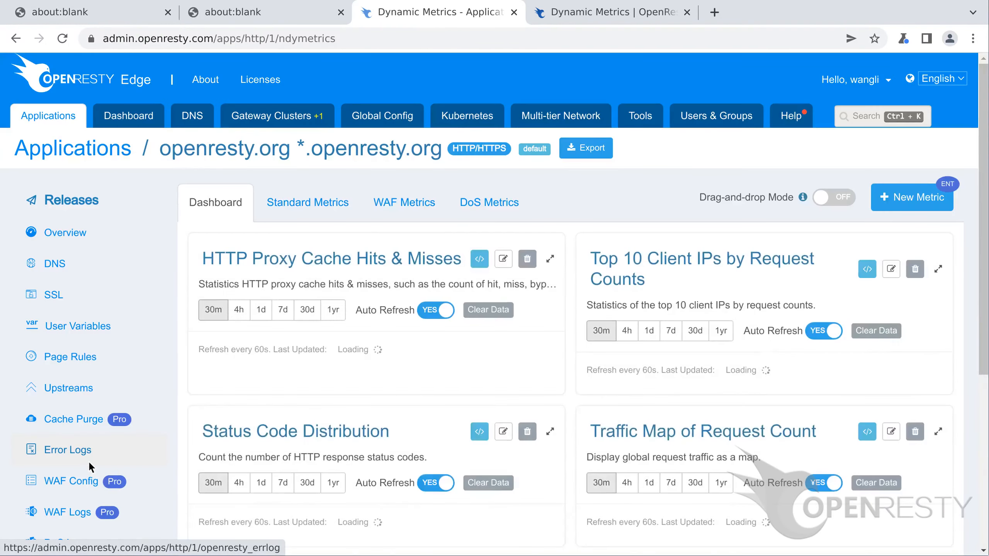
Examine the dashboard charts and show the metric SQL behind Traffic Map of Request Count.
scroll(88, 461, "down", 10)
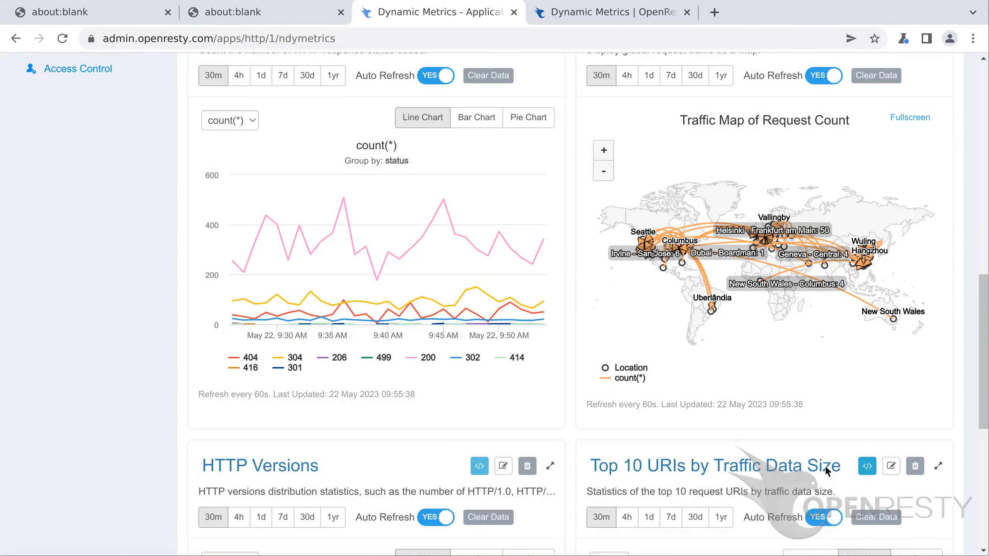
left_click(868, 467)
scroll(870, 471, "down", 8)
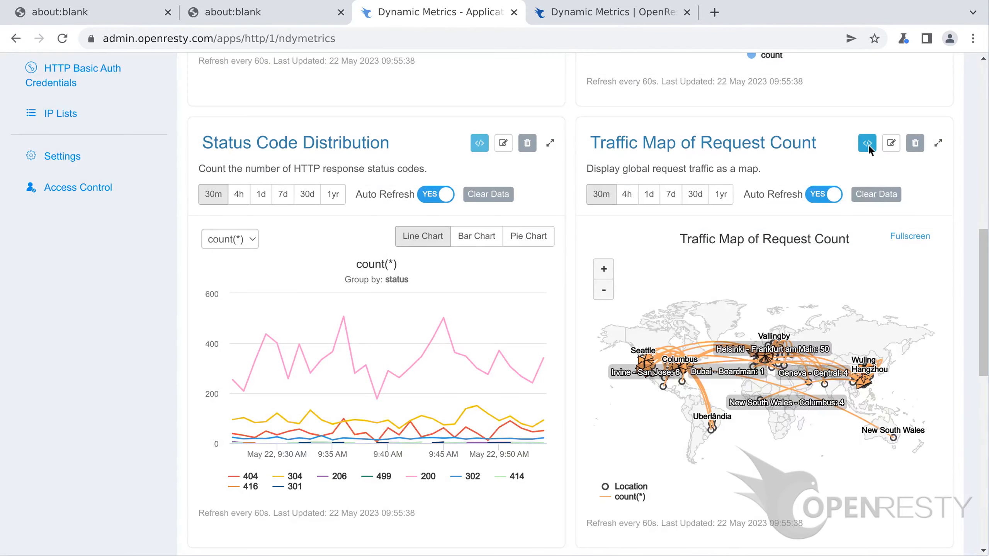
left_click(868, 144)
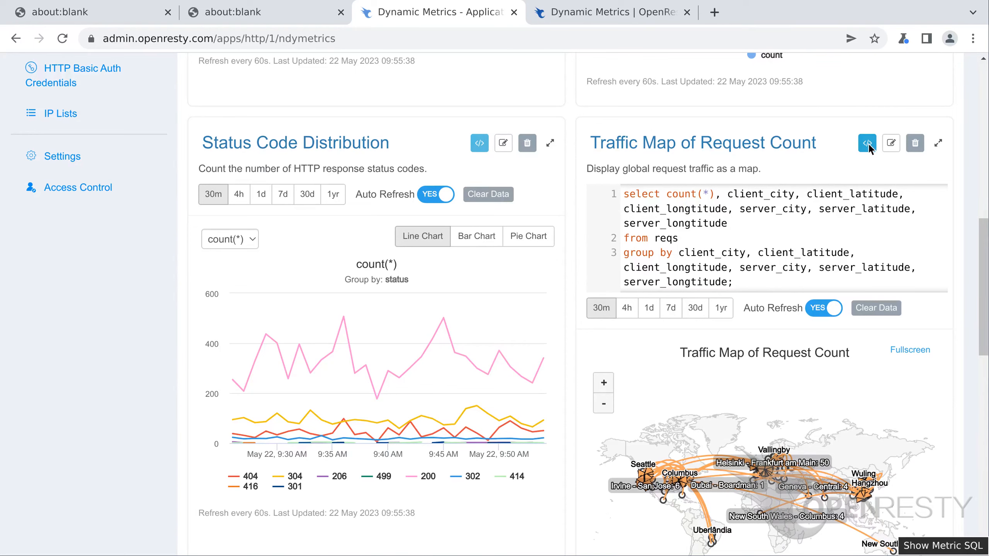
scroll(869, 145, "down", 4)
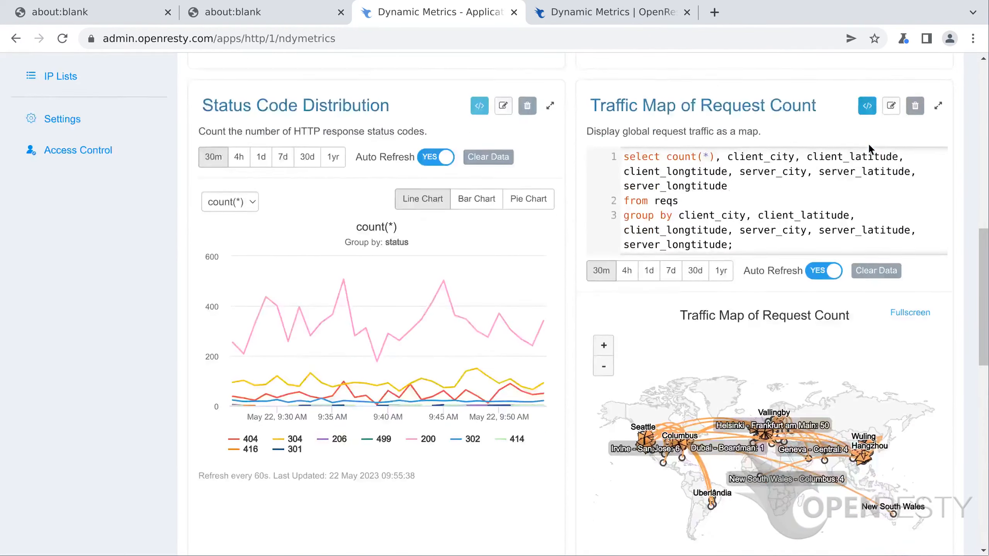